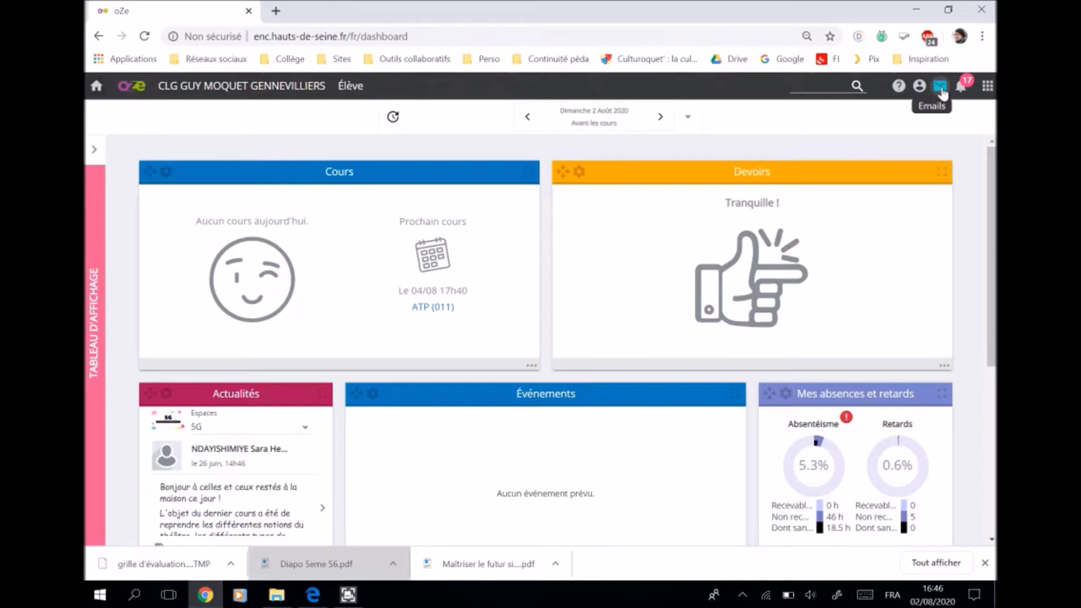
- Open the Emails inbox and expand the received message 'Très bonne continuation!' to read it
click(941, 88)
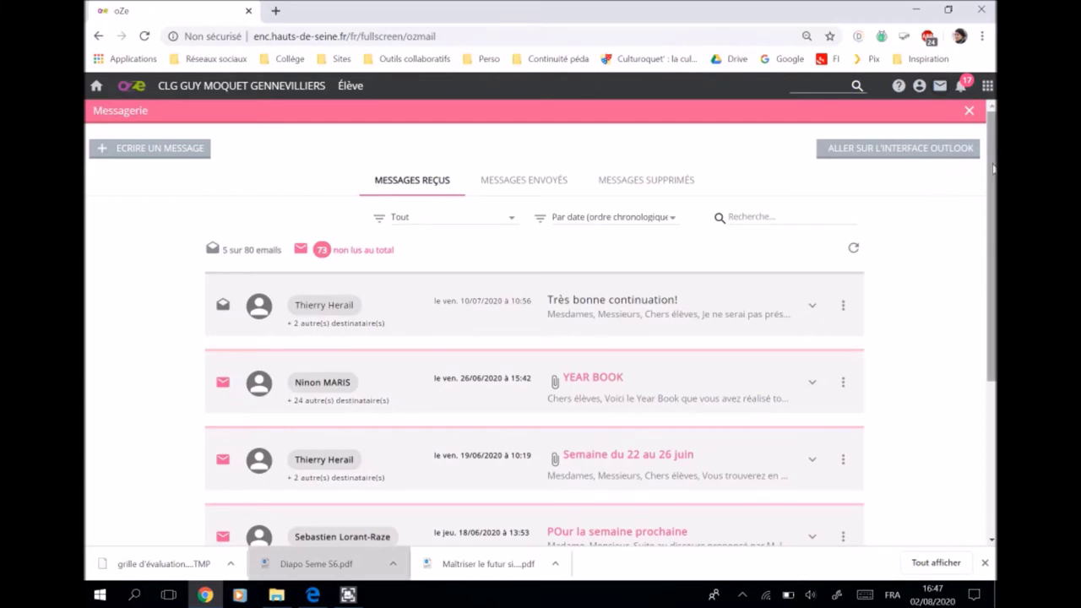
scroll(991, 177, down, 1)
scroll(991, 254, down, 2)
scroll(992, 253, up, 2)
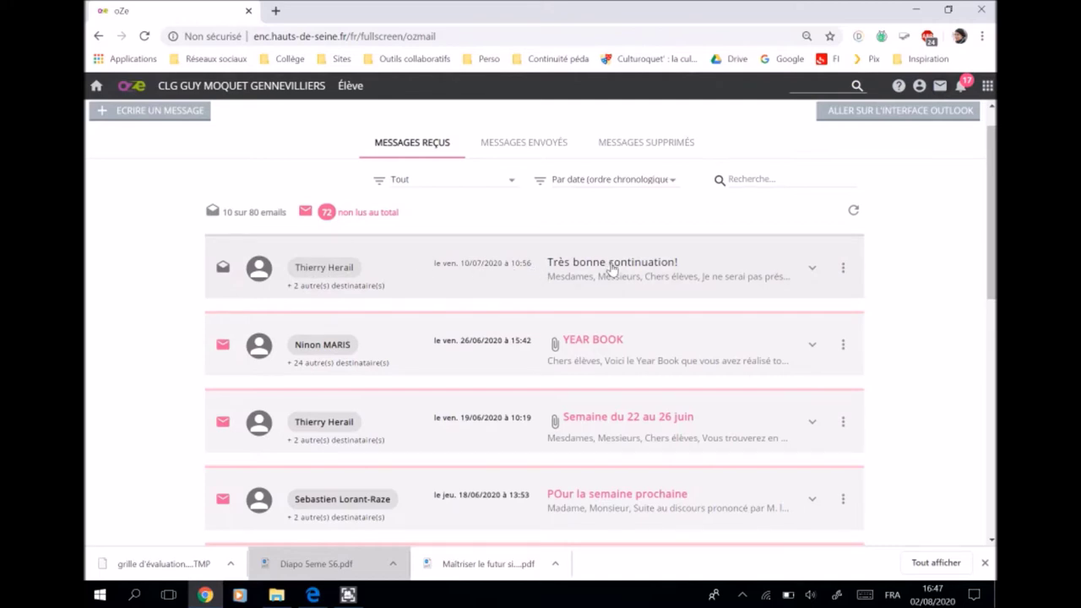
click(612, 266)
mouse_move(990, 194)
mouse_down()
mouse_move(986, 321)
mouse_move(984, 193)
mouse_up()
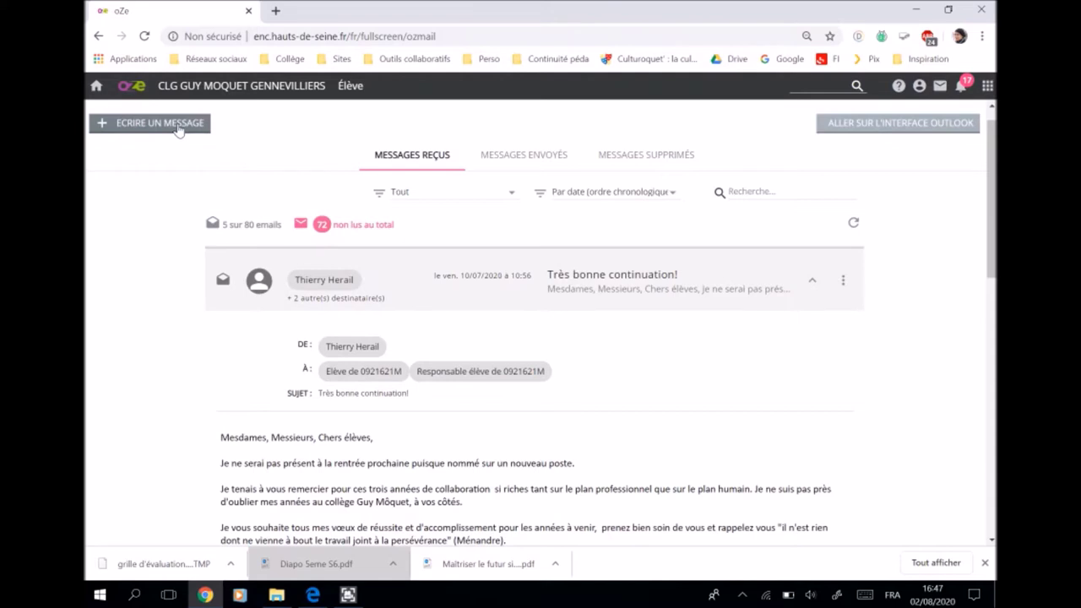
- Start a new message addressed to one recipient with a second person in copy
click(179, 124)
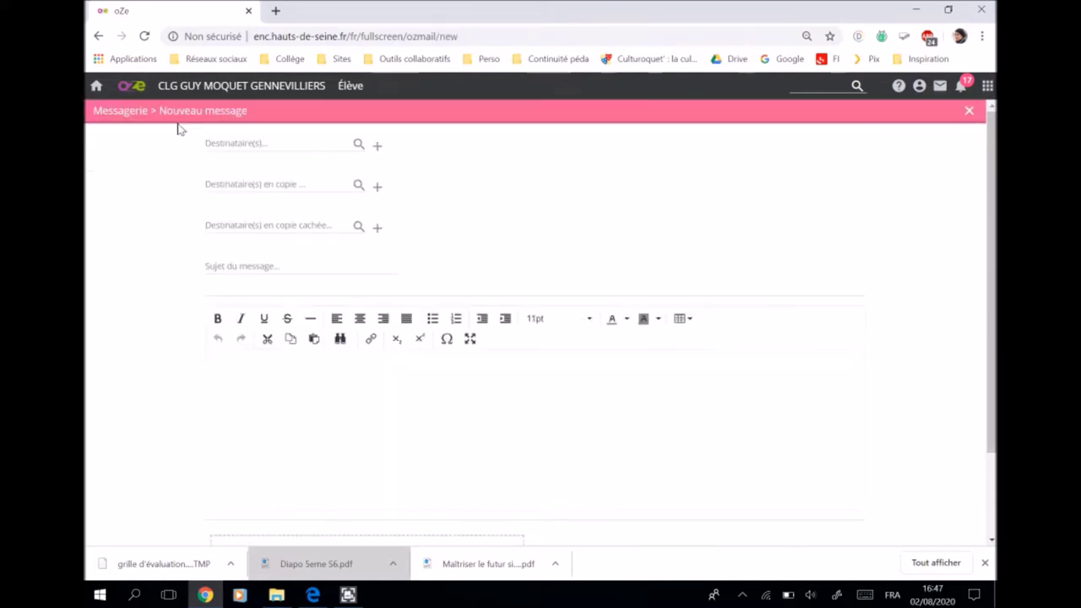
click(270, 144)
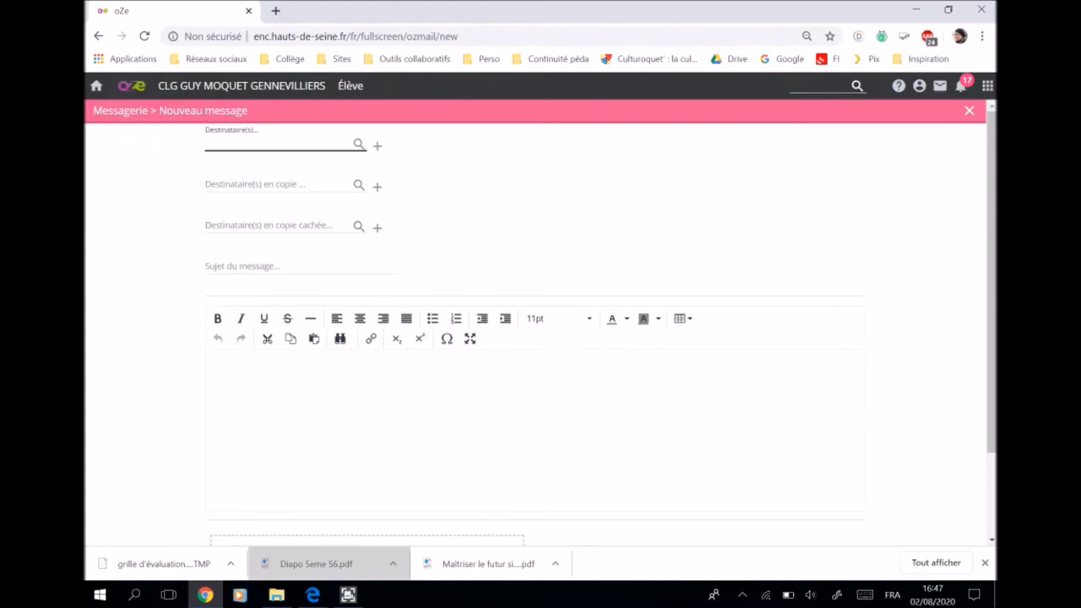
text(gauja)
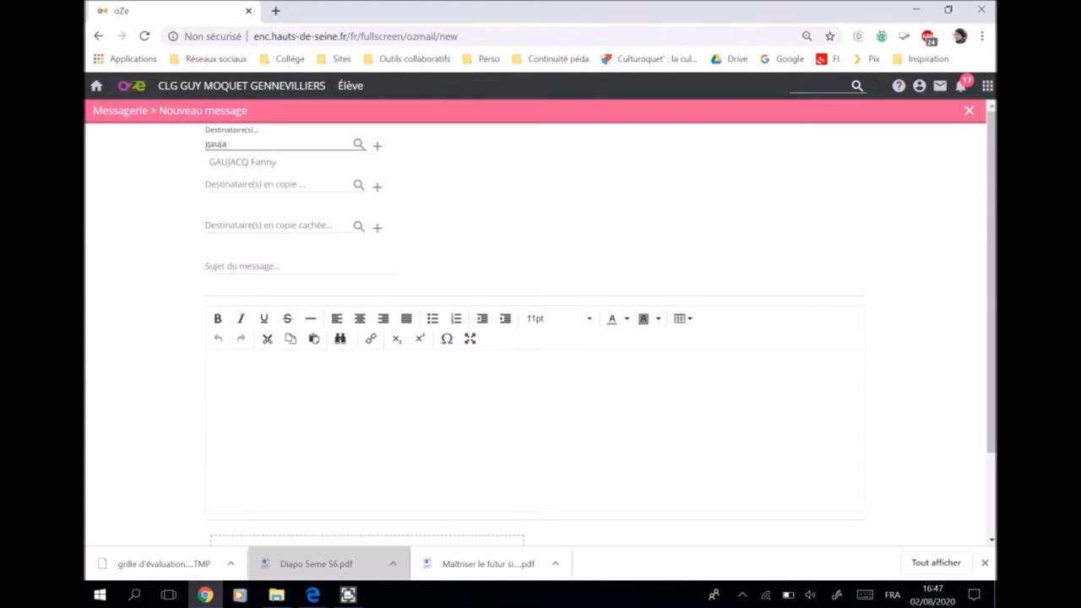
click(242, 162)
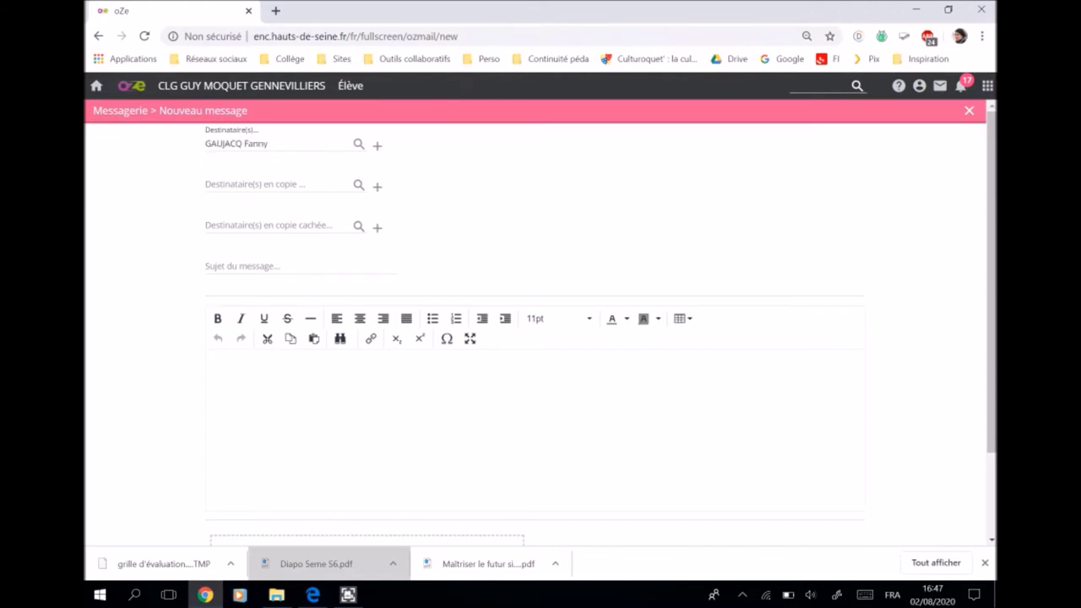
click(253, 184)
text(blanch)
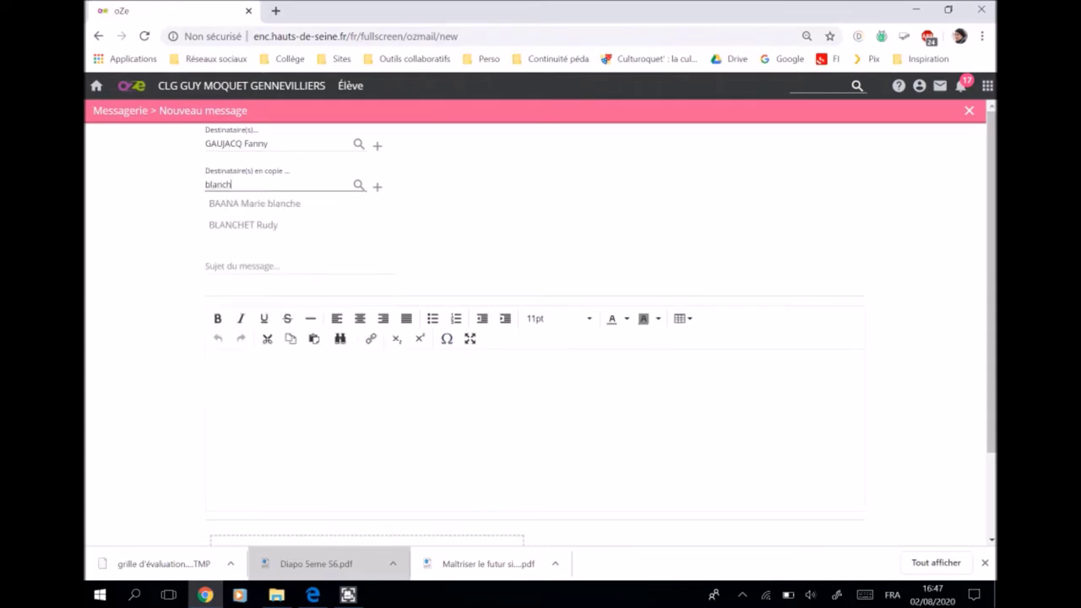
click(240, 226)
- Enter the subject 'Demande d'information'
click(245, 264)
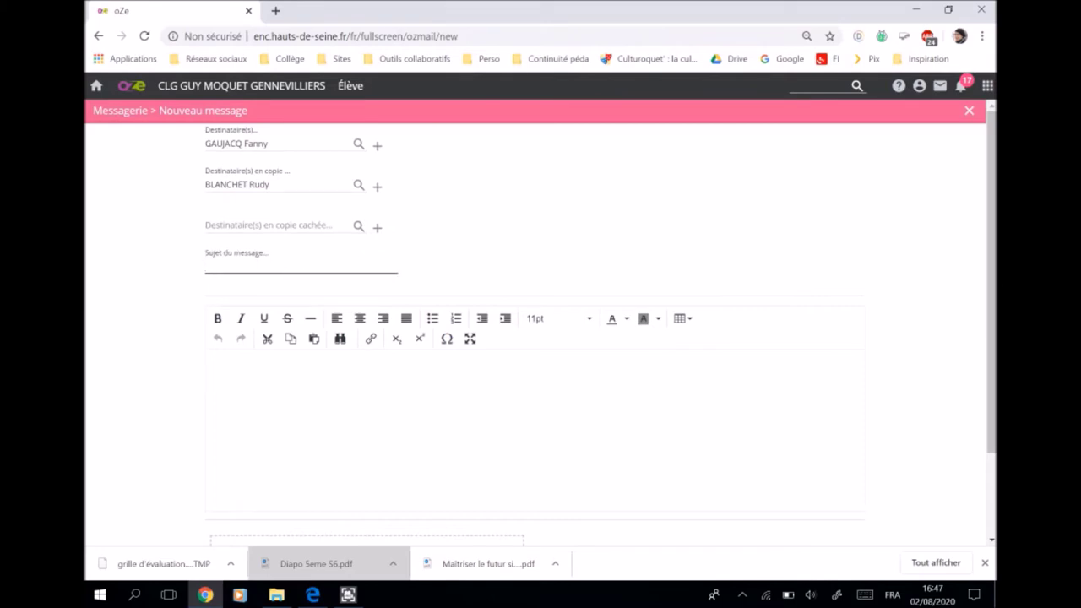
text(Demande d'information)
click(377, 388)
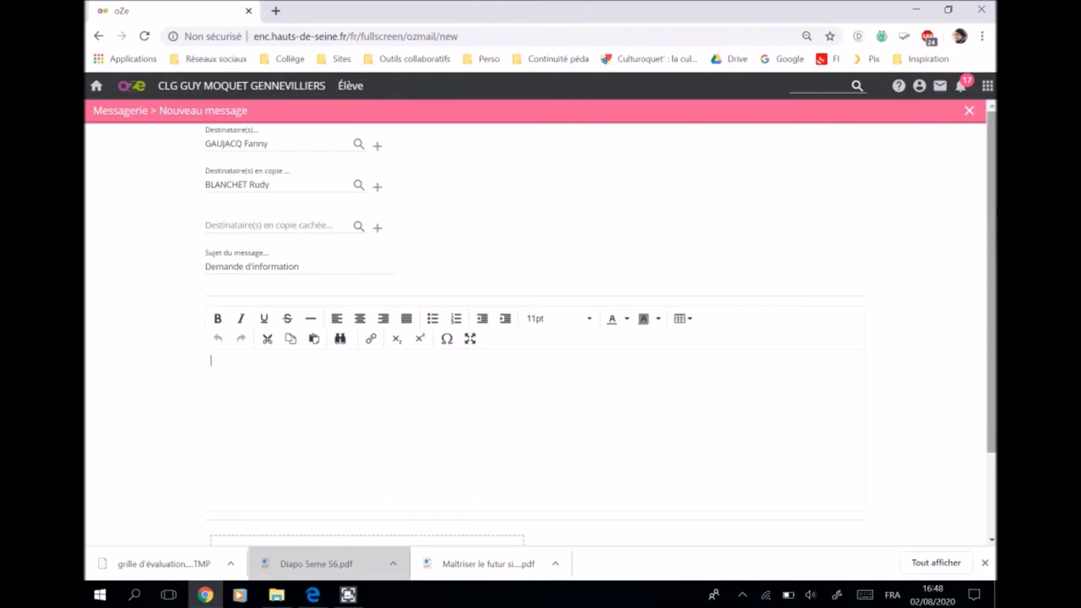
- Write 'Bonjour Madame,', the information request, 'Cordialement,' and the student's name with class 5A
scroll(541, 321, down, 1)
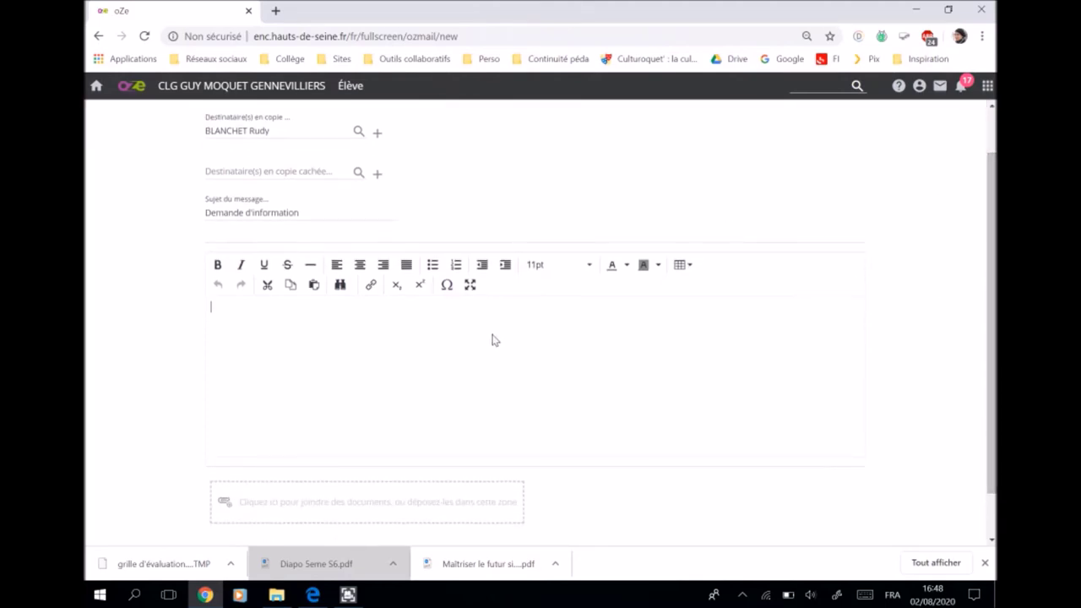
text(Bonjour Madame)
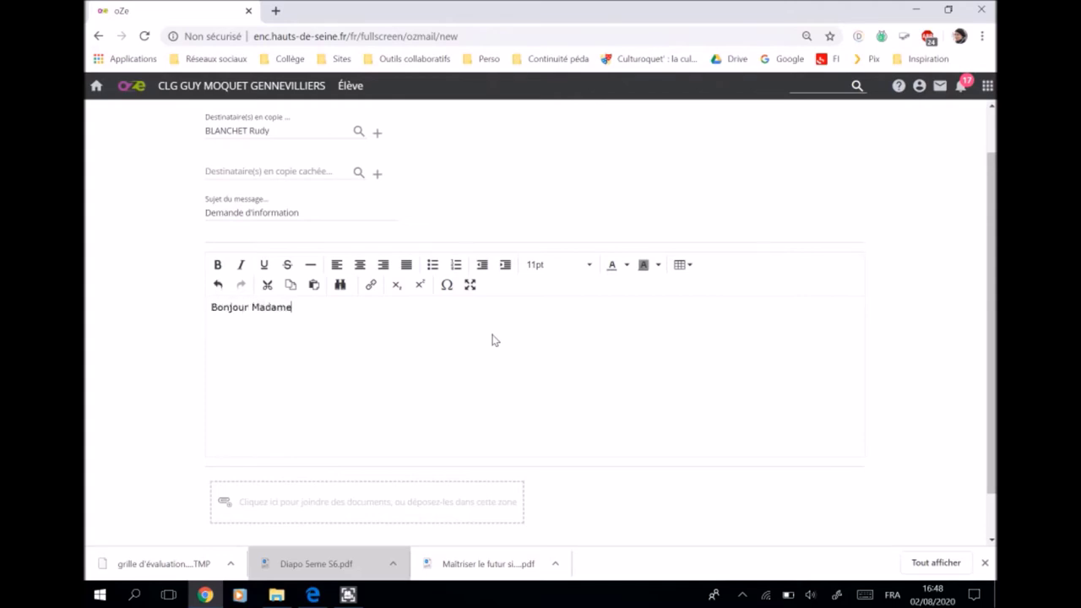
text(,)
key(Return)
text(Je vous contacter car je souhaite avoir de)
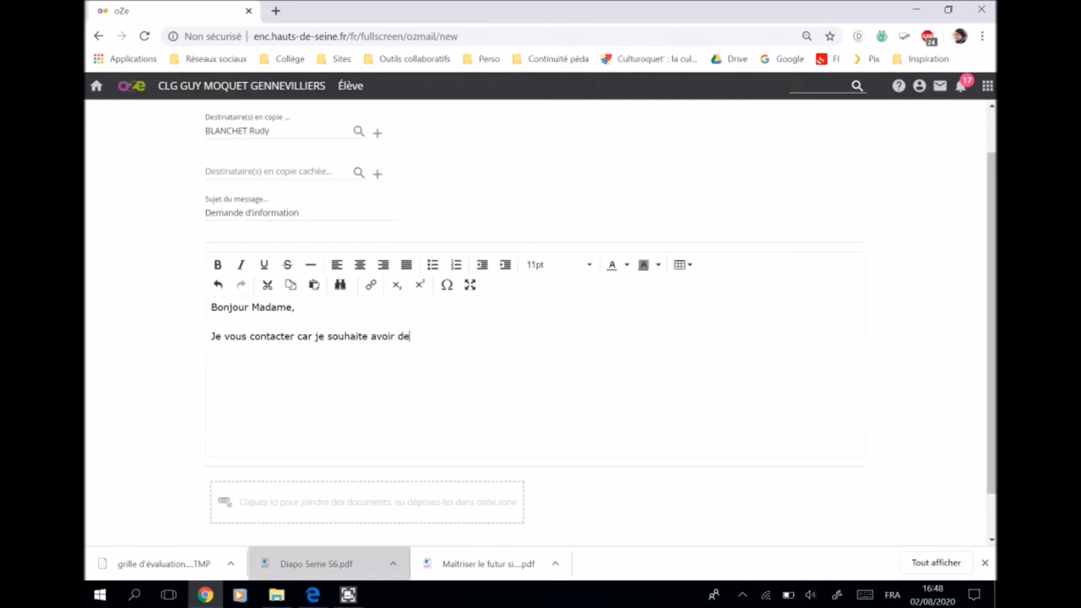
text(s informations)
text(dialement,)
key(Return)
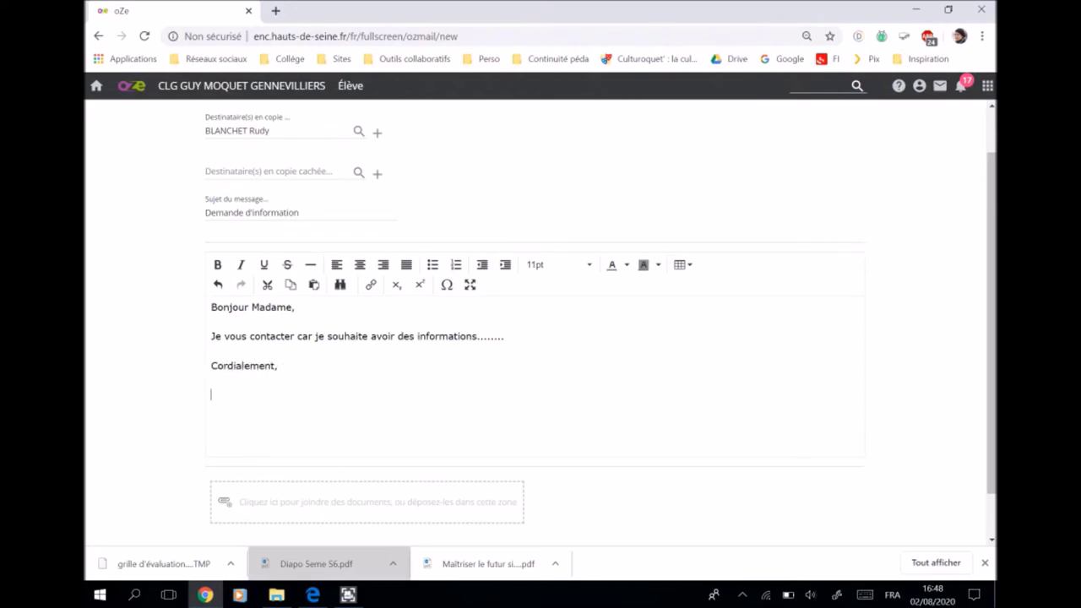
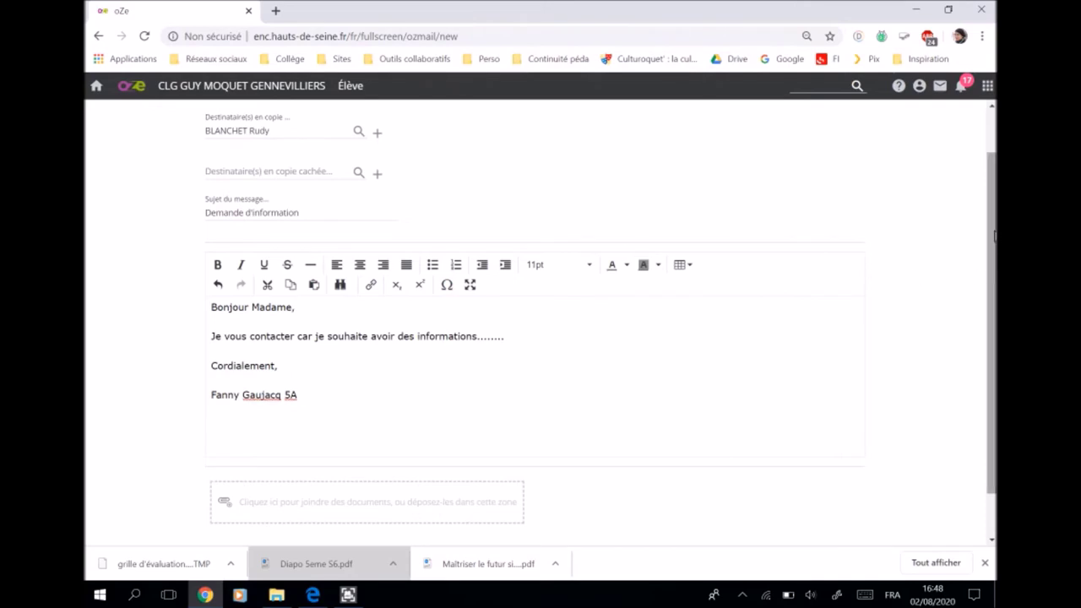
drag(995, 239, 990, 296)
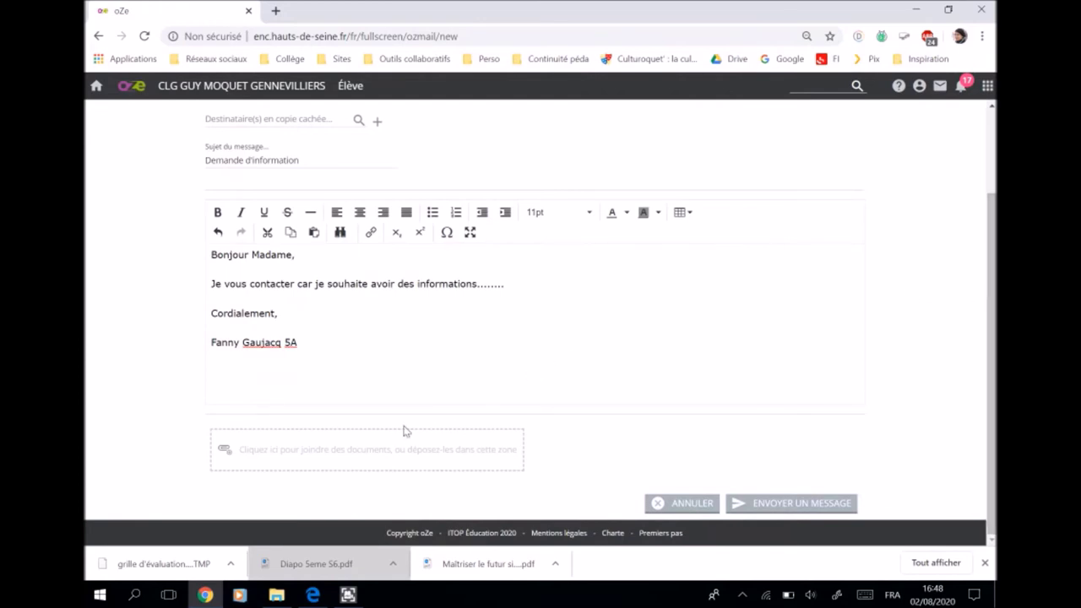
- Show the attachment options and browse Documents for an upload, then cancel the file picker
click(382, 446)
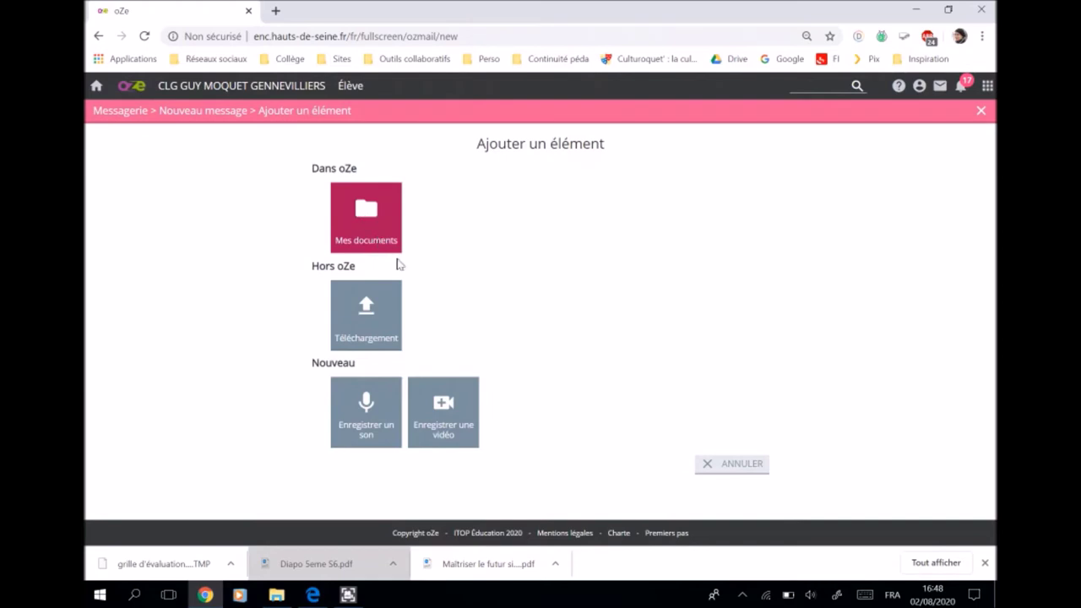
click(368, 314)
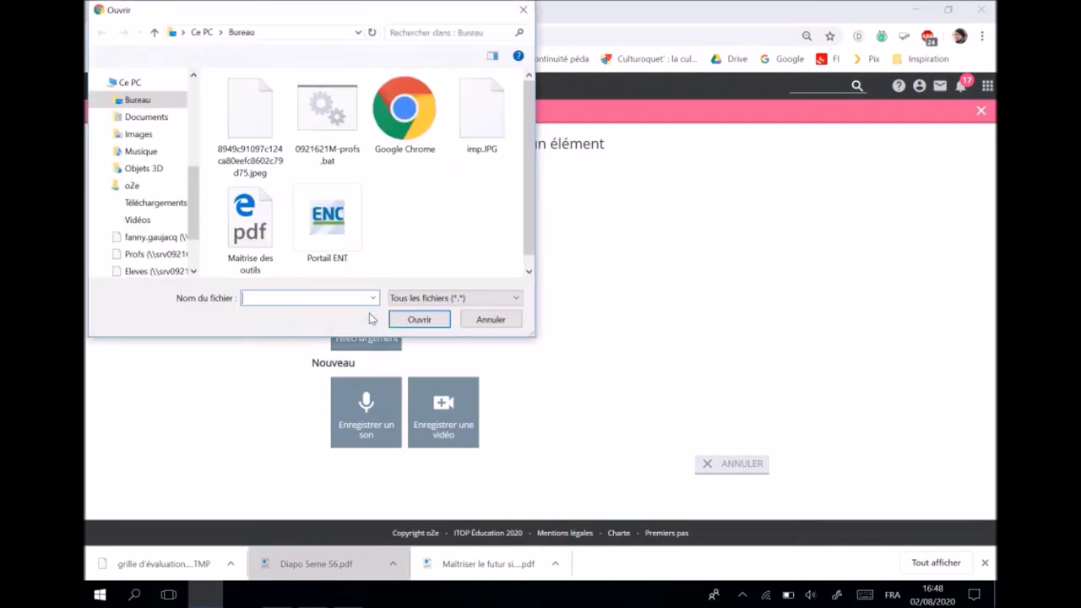
drag(192, 206, 192, 145)
scroll(192, 145, down, 3)
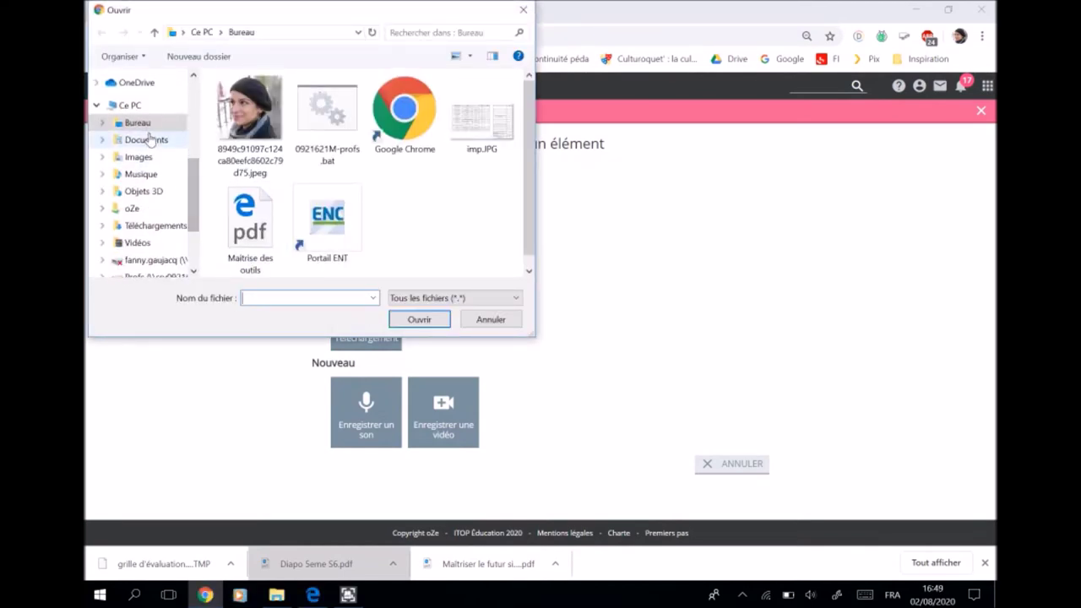
click(148, 140)
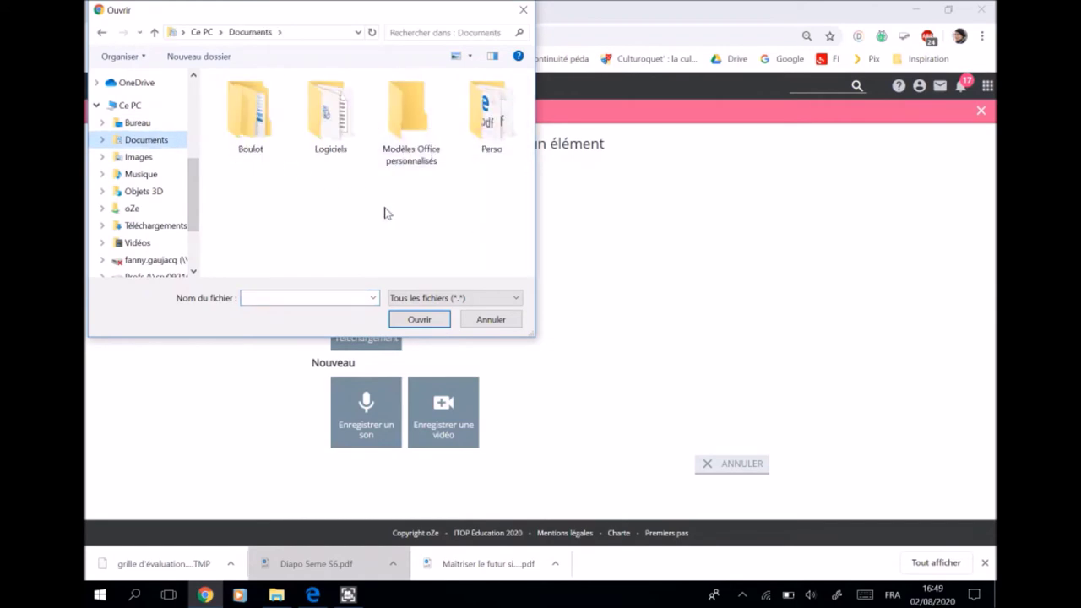
click(523, 10)
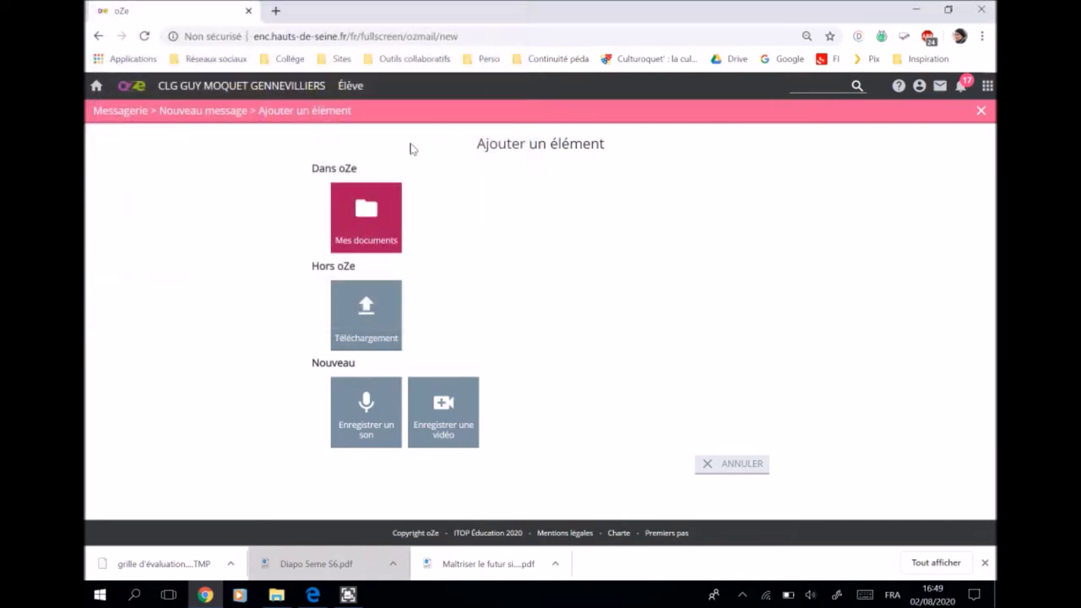
- Browse Mes documents, Favoris and Récents in oZe documents, then cancel back to the draft
click(360, 224)
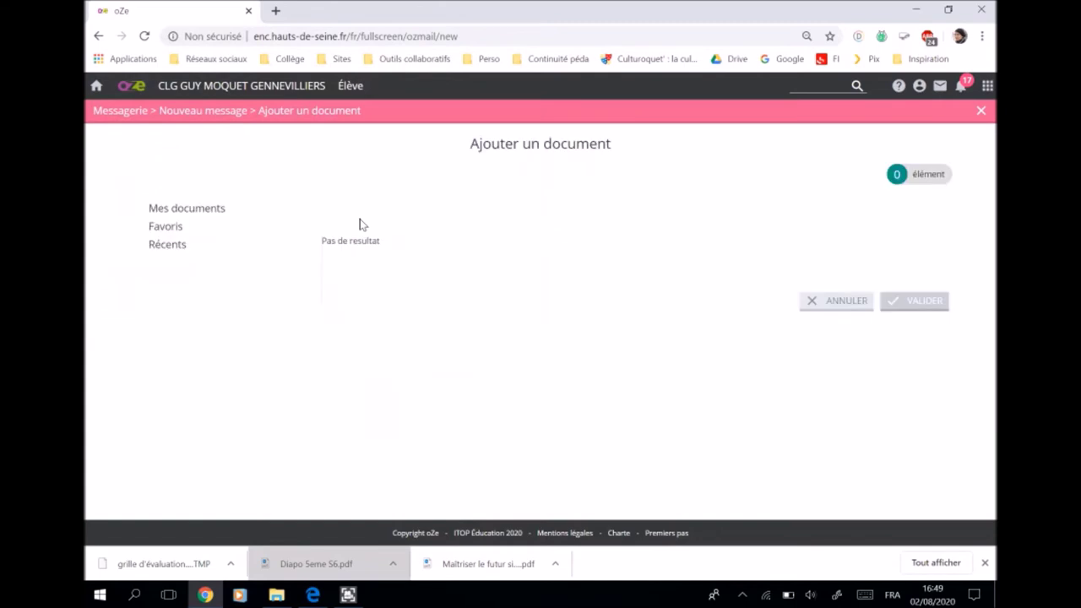
click(197, 212)
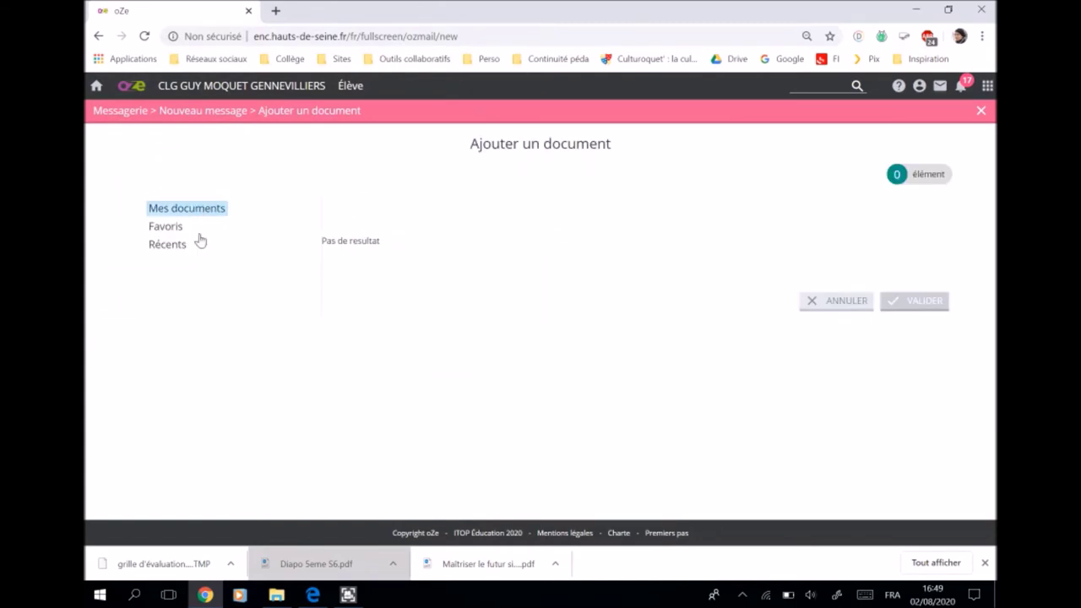
click(174, 236)
click(167, 246)
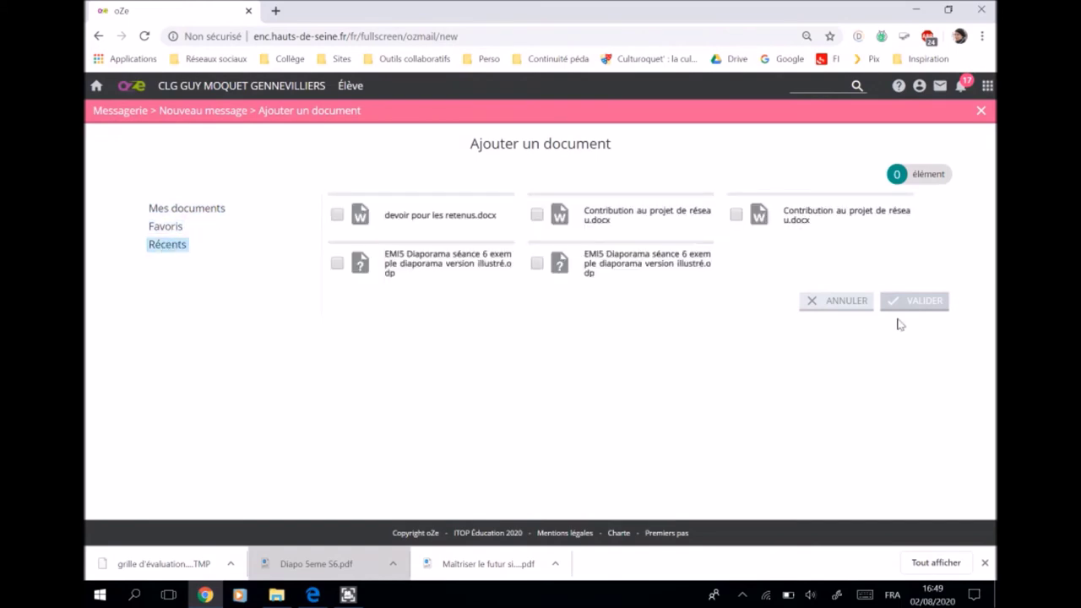
click(840, 303)
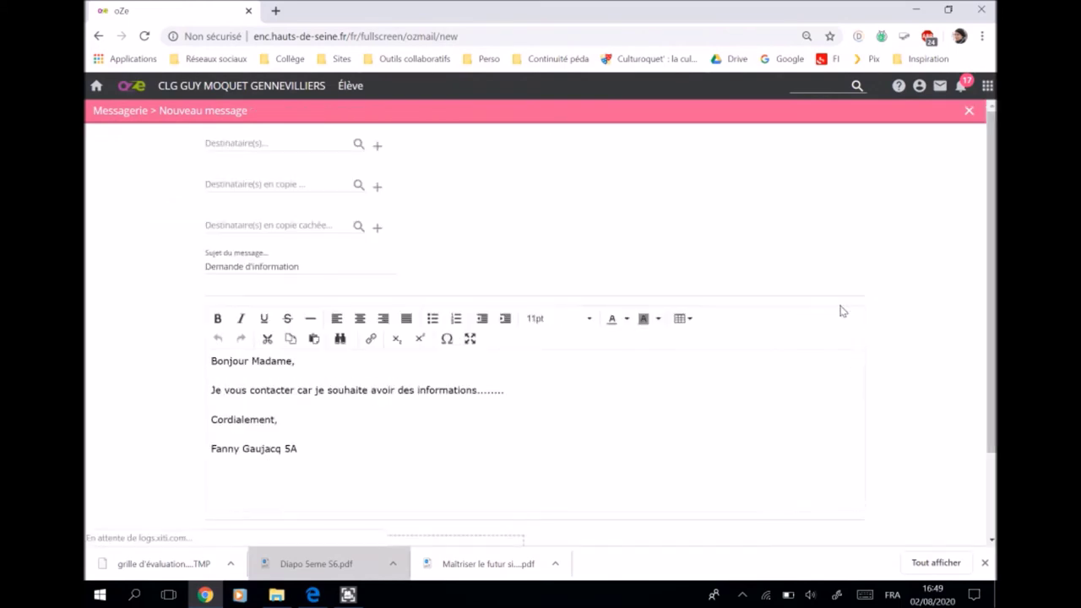
- Try sending the message with ENVOYER UN MESSAGE, then return to the Messagerie inbox
scroll(976, 385, down, 2)
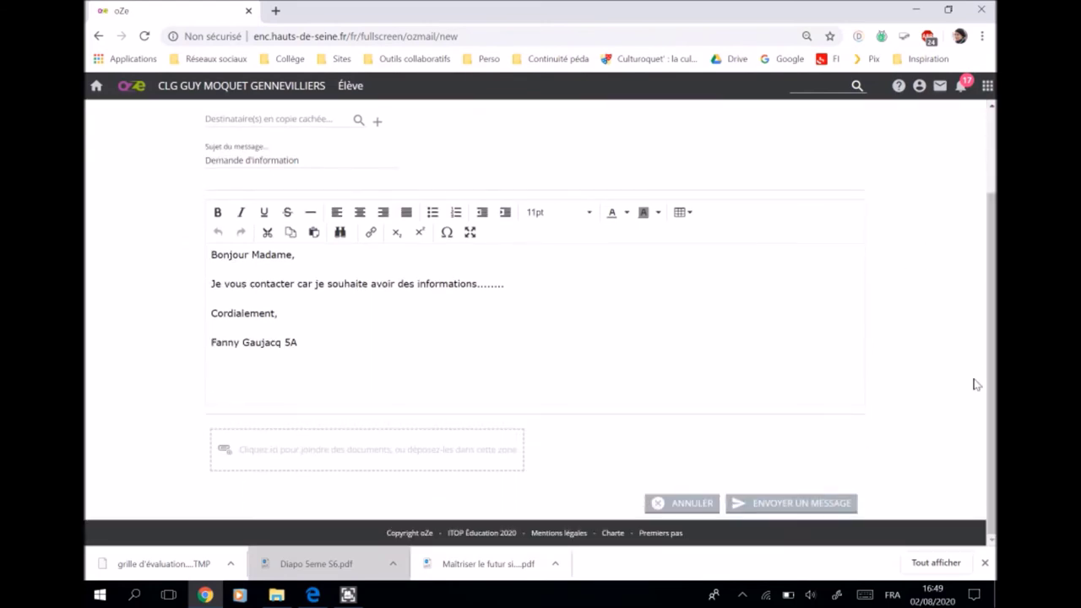
click(775, 506)
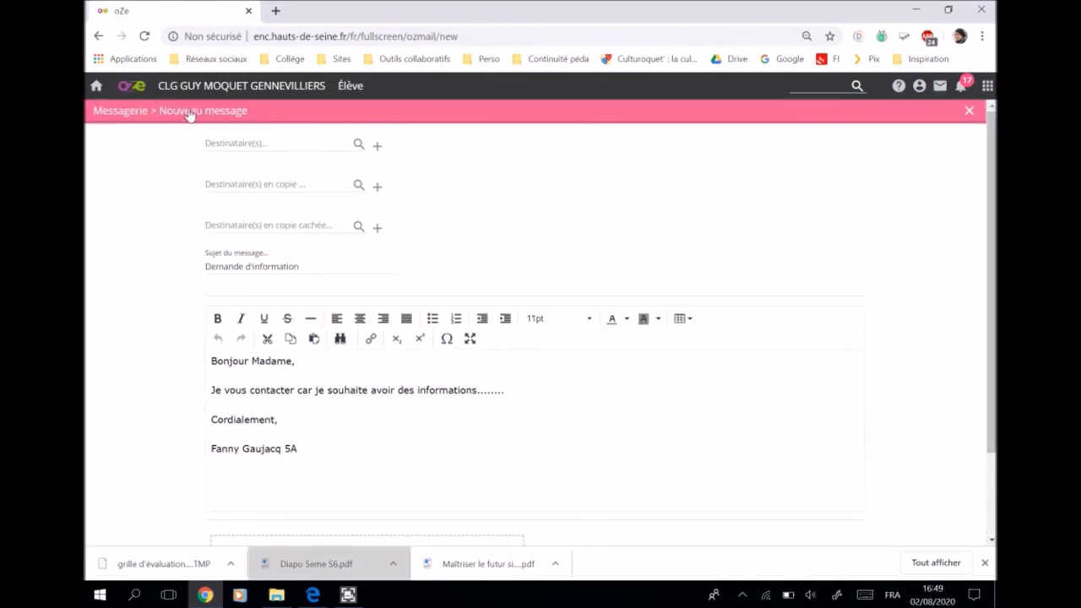
click(118, 114)
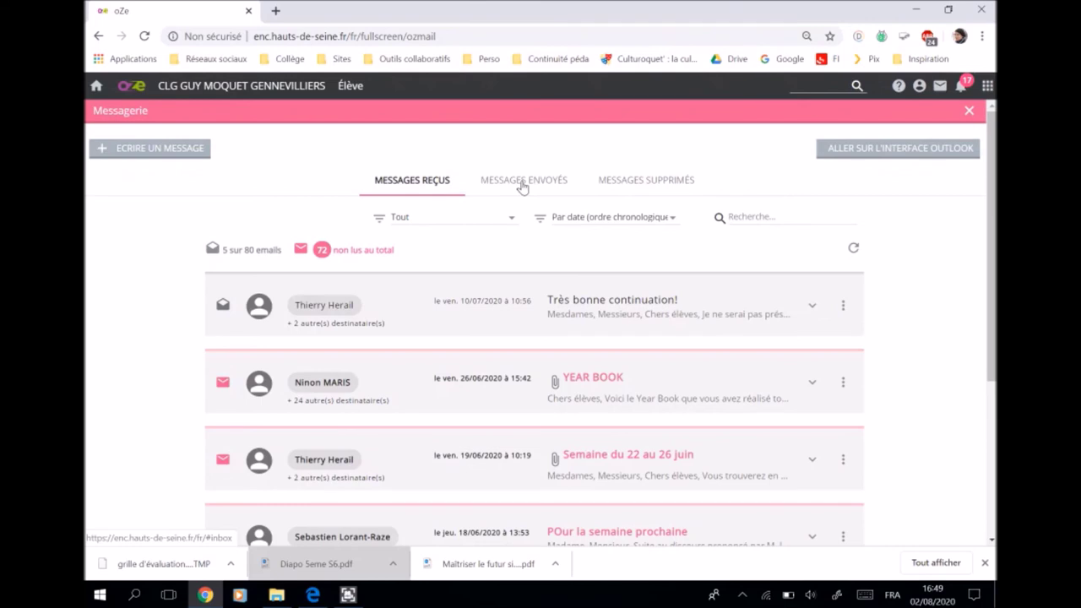
click(522, 181)
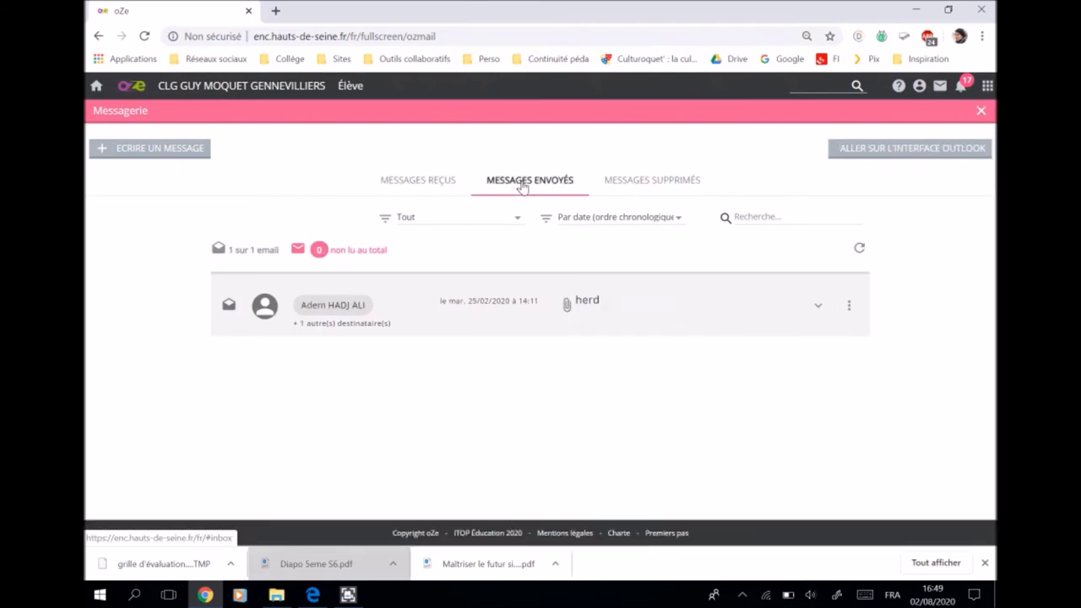
click(651, 183)
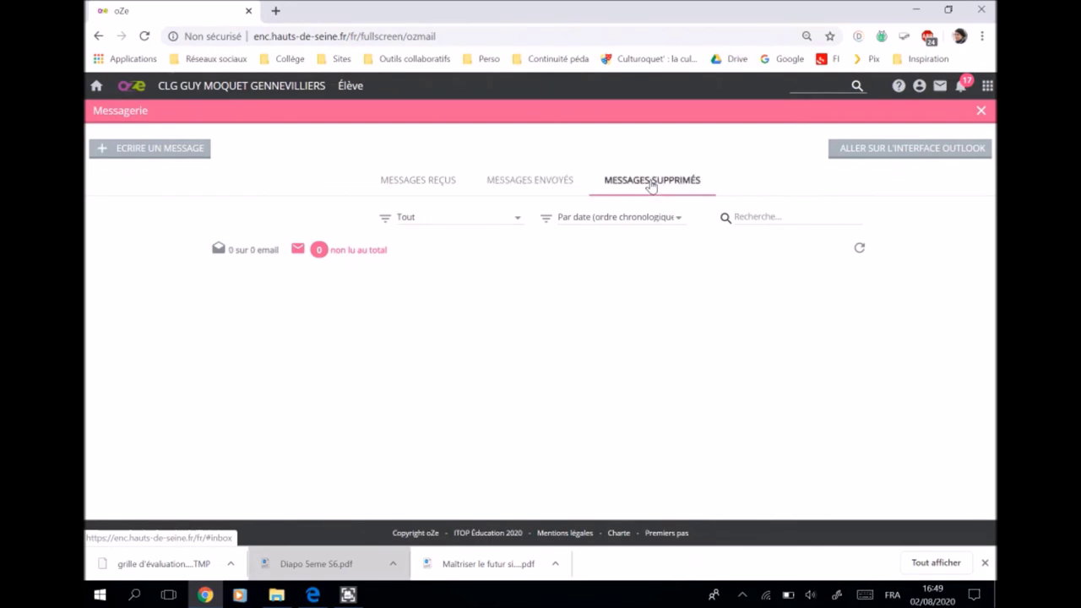
click(403, 180)
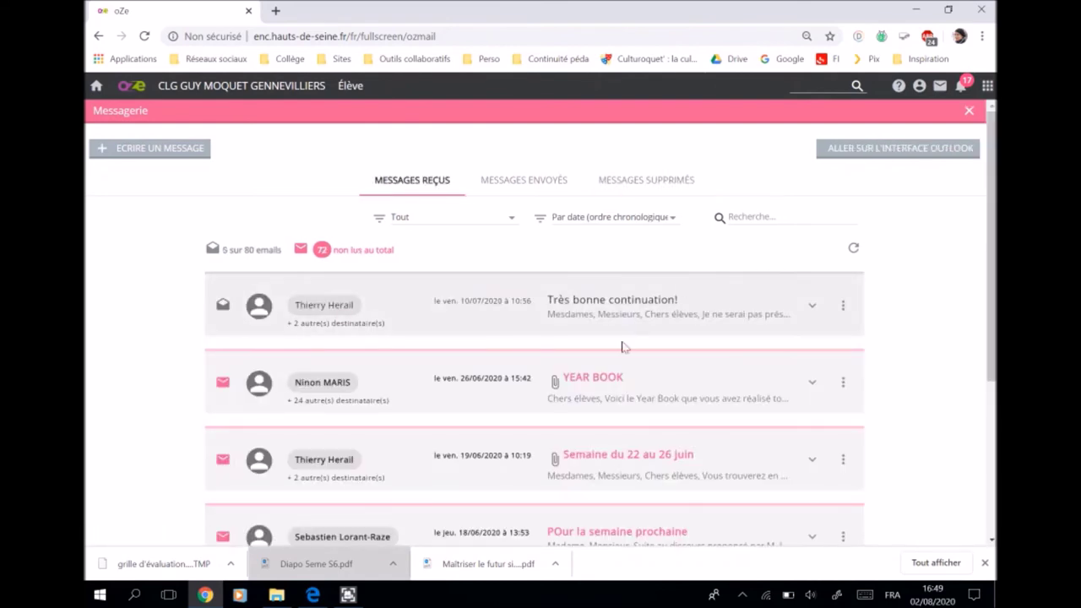
- Expand the YEAR BOOK message and choose Répondre from its actions menu
click(597, 388)
click(608, 403)
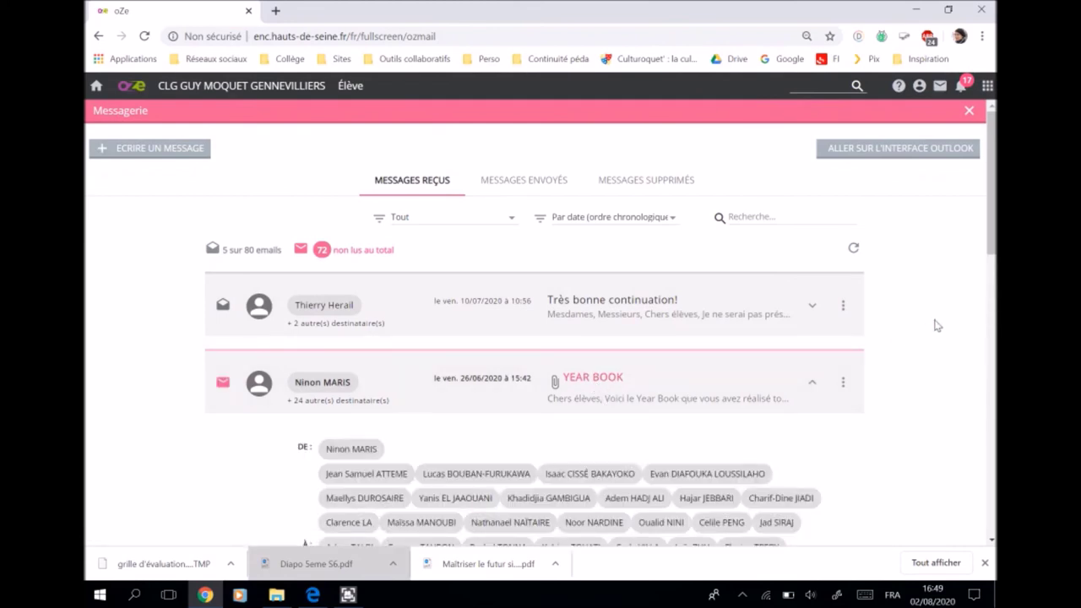
scroll(975, 275, down, 3)
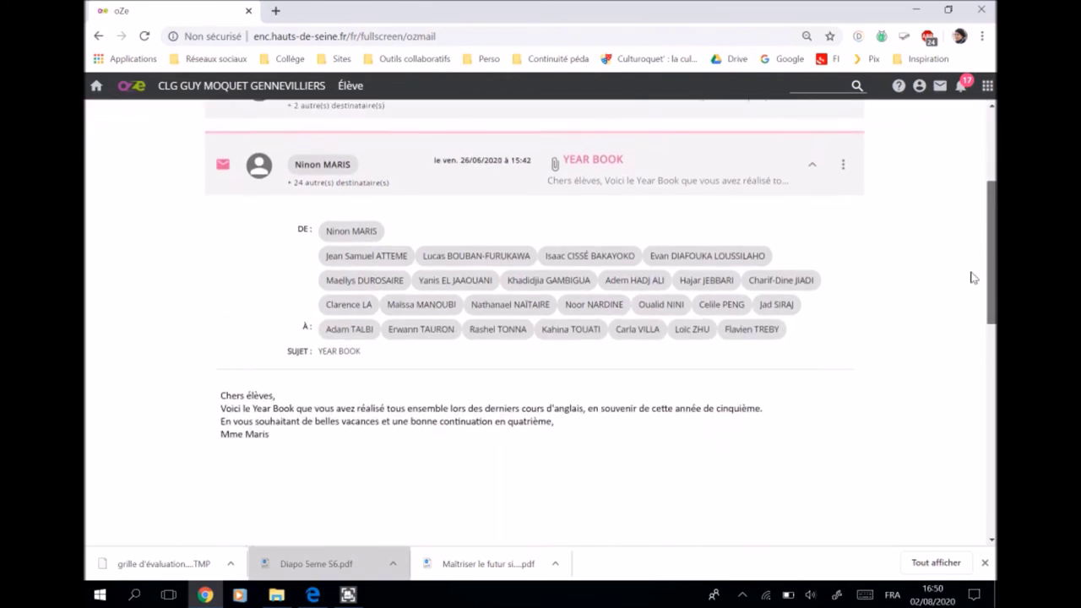
click(843, 154)
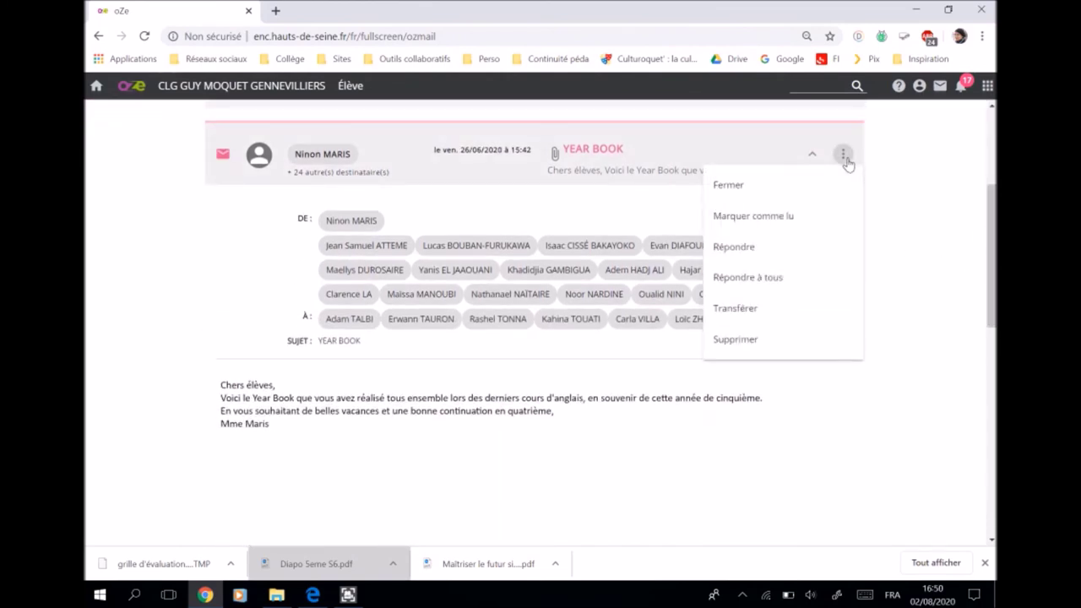
click(730, 251)
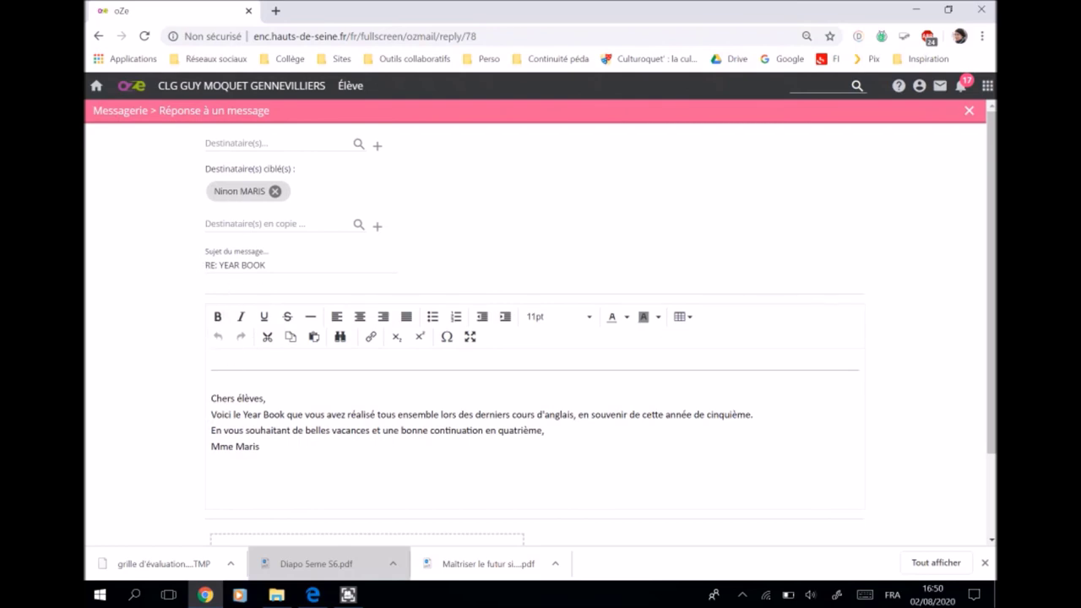
- Type a greeting to the teacher, a blank line, then 'blablabla' above the quoted message
text(Bonjour Mme Maris,)
key(Return)
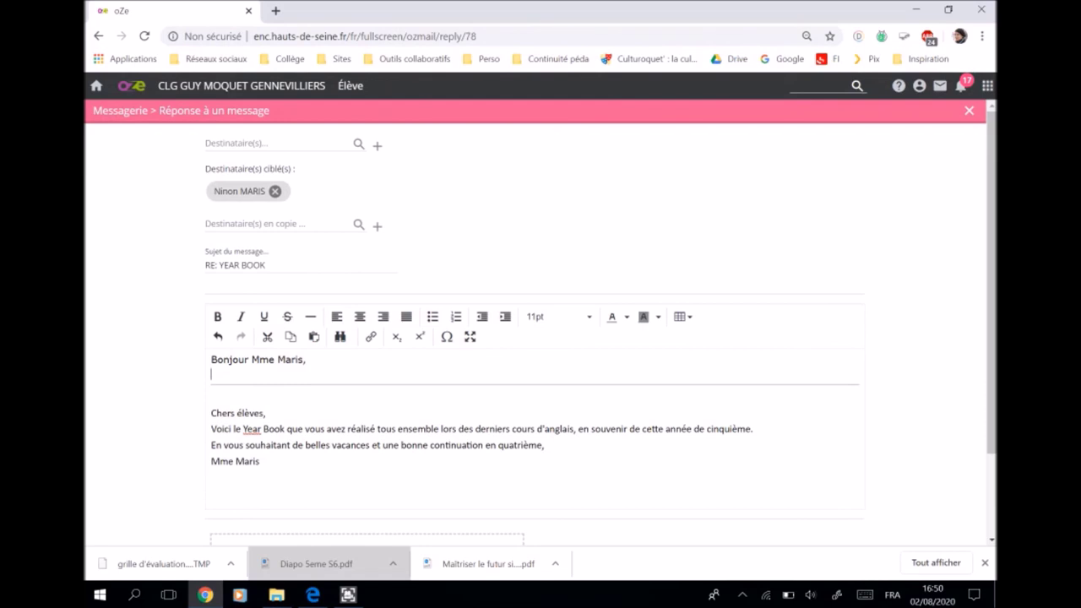
key(Return)
text(blablabla)
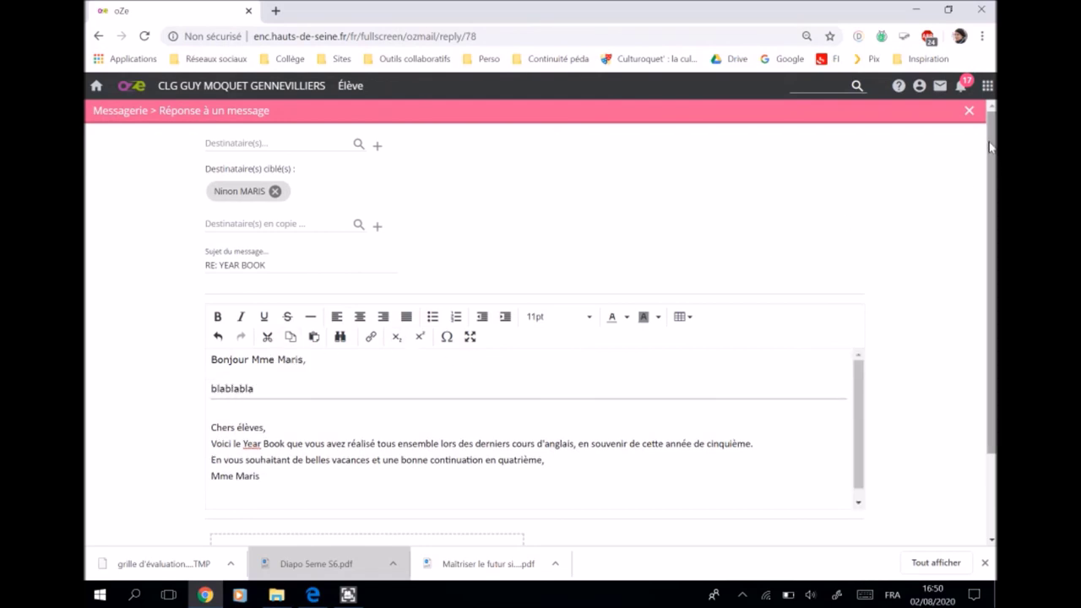
scroll(975, 305, down, 3)
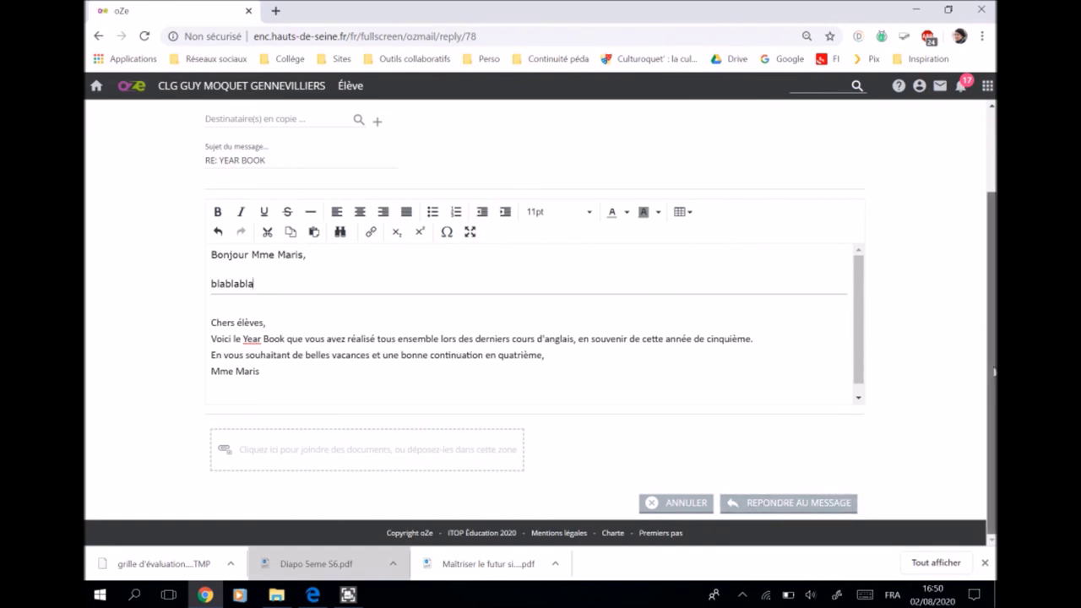
scroll(995, 371, up, 3)
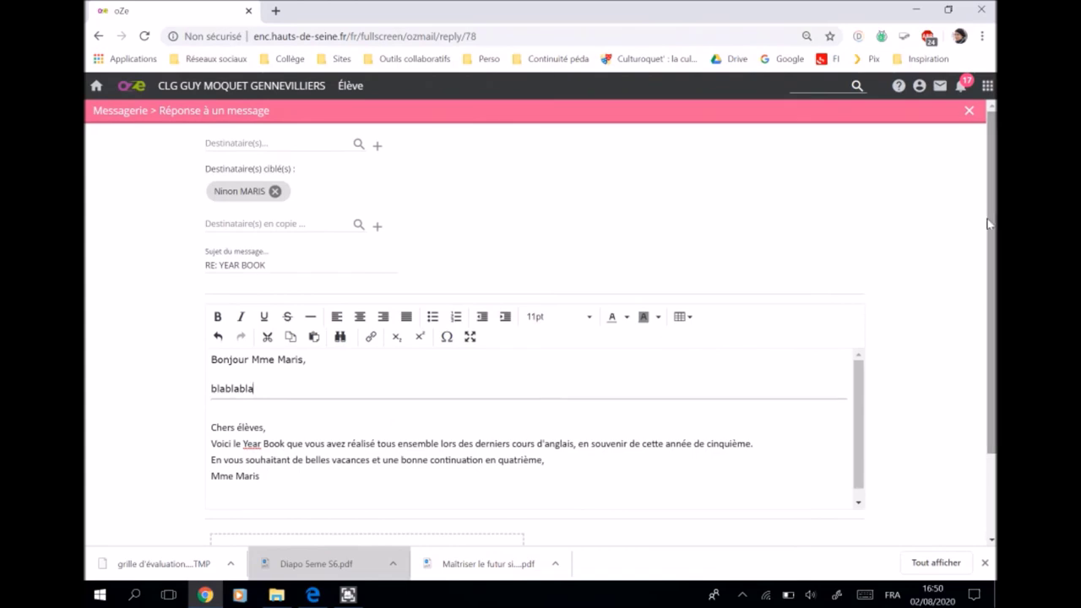